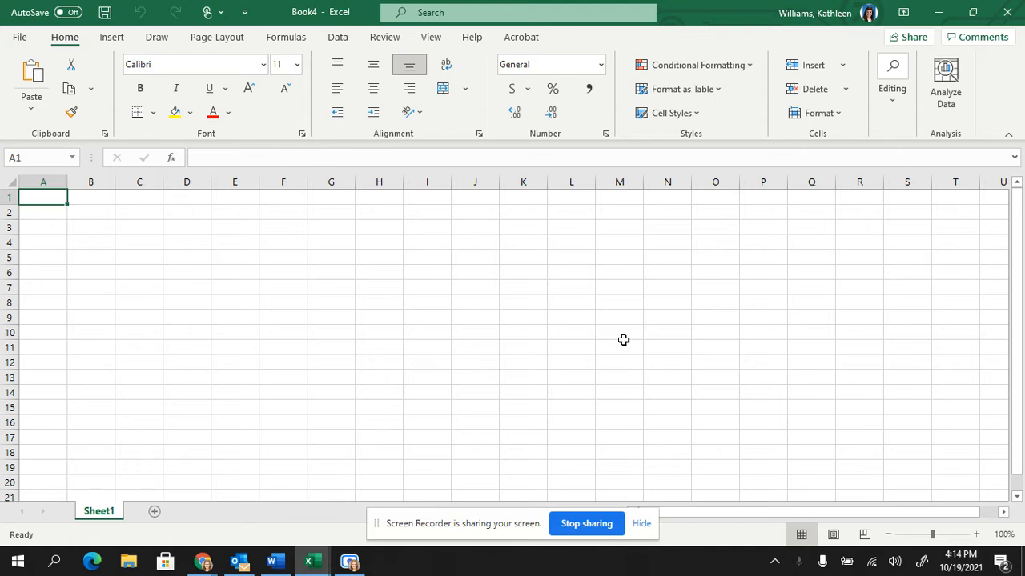
Format column D with the Time number format, using the *1:30:55 PM type.
click(200, 184)
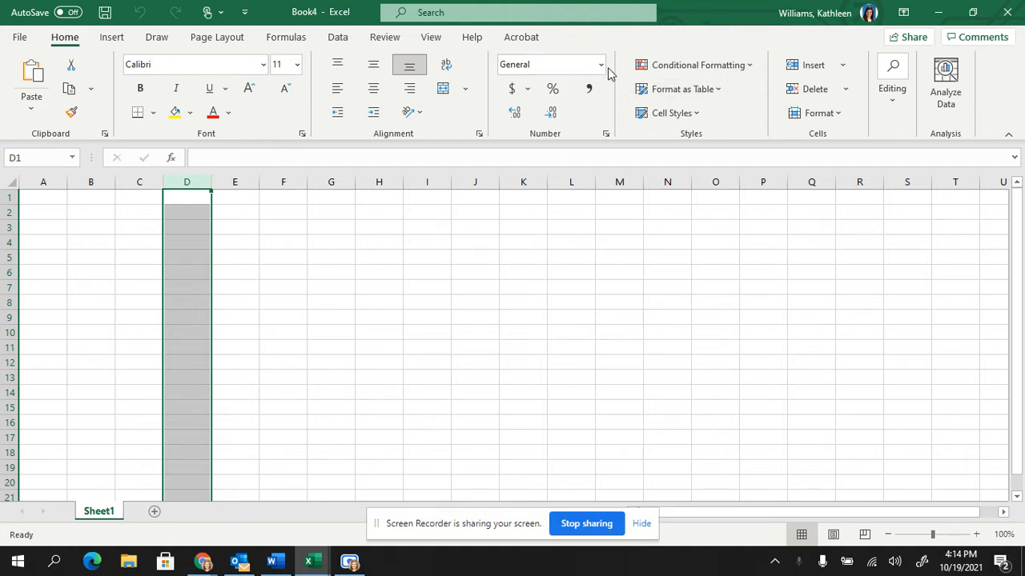
click(601, 65)
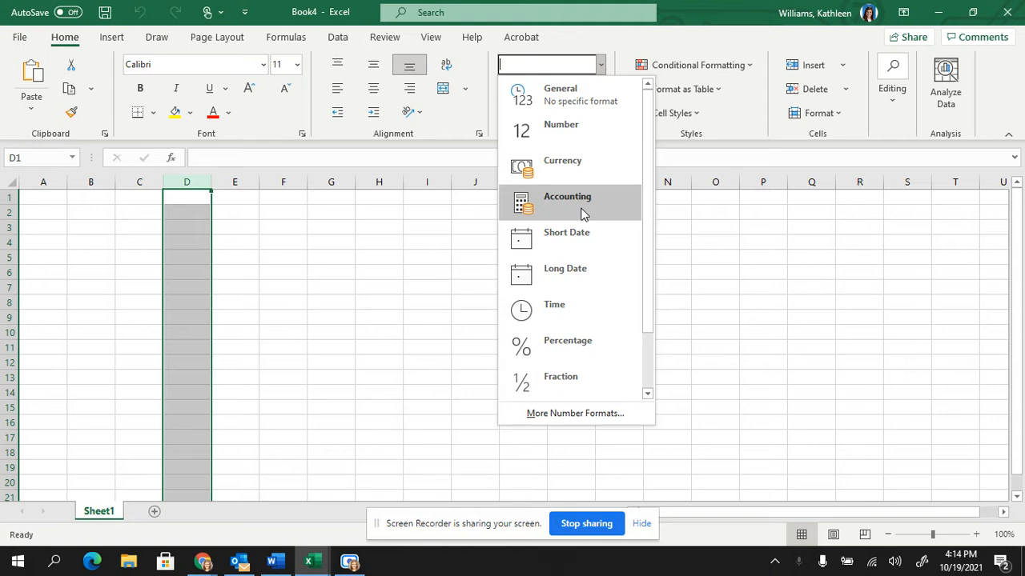
drag(645, 252, 631, 120)
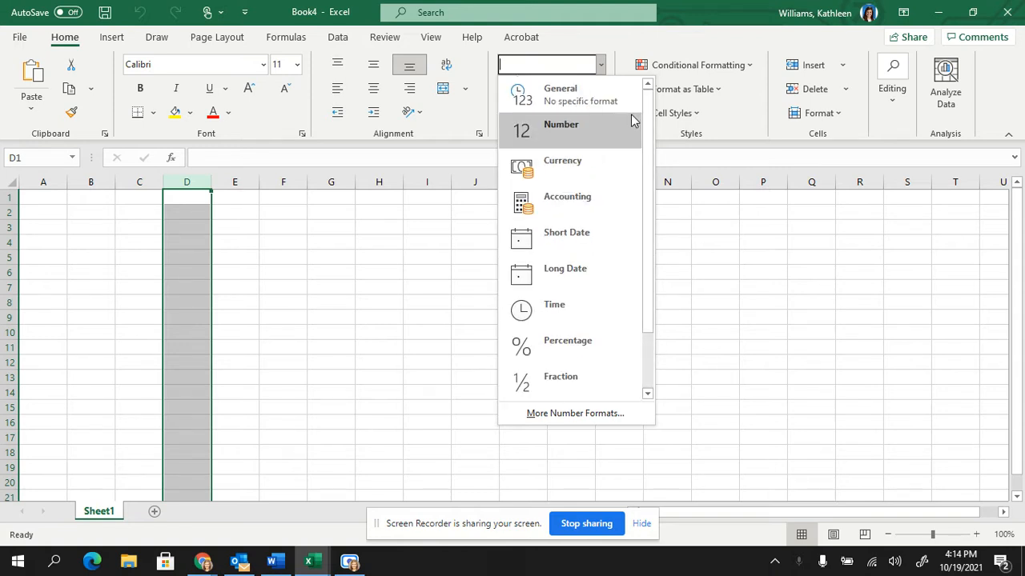
click(568, 312)
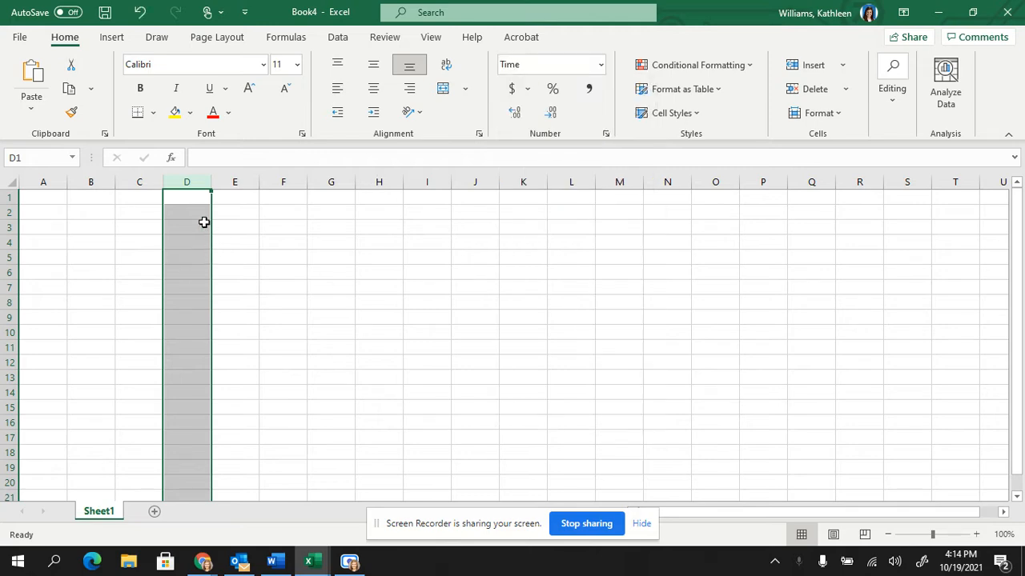
click(606, 136)
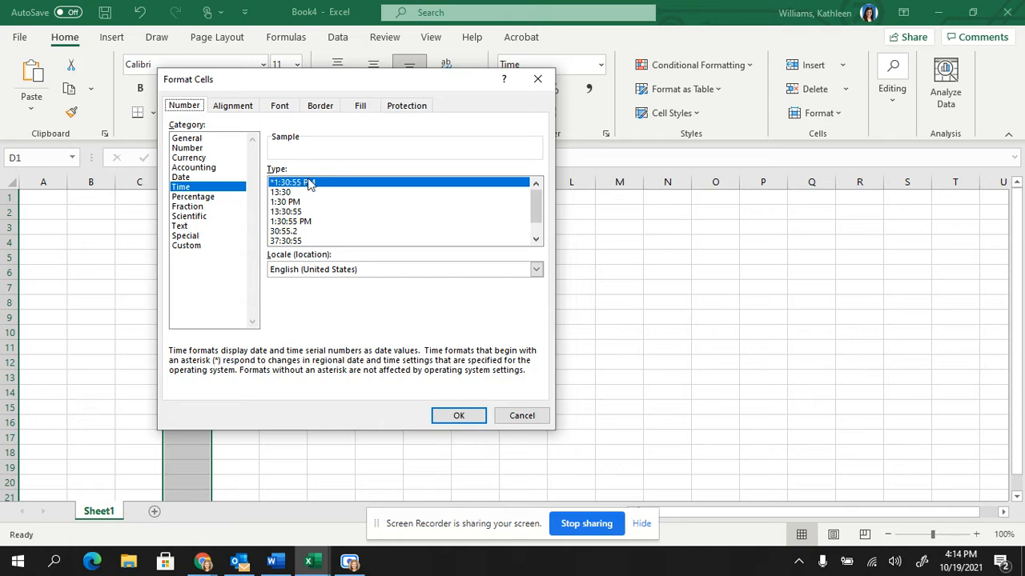
click(452, 424)
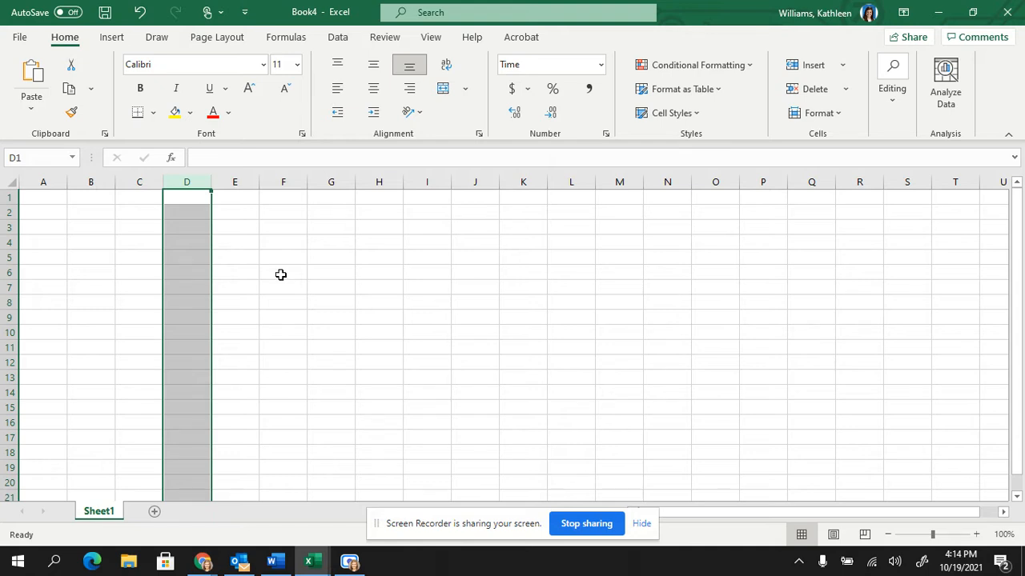
Paste the copied interview table into the sheet starting at cell A1.
click(201, 251)
click(48, 201)
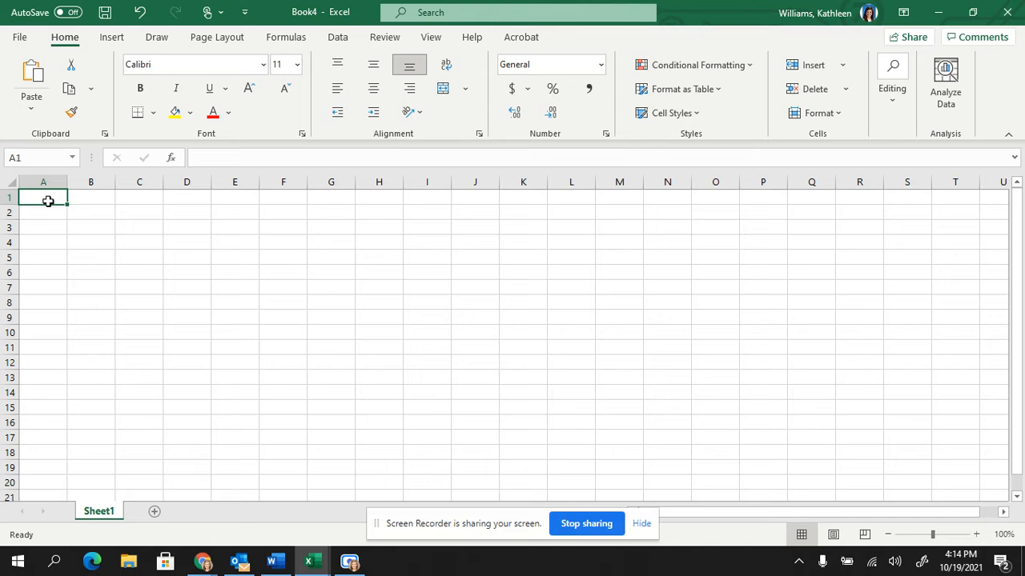
key(ctrl+v)
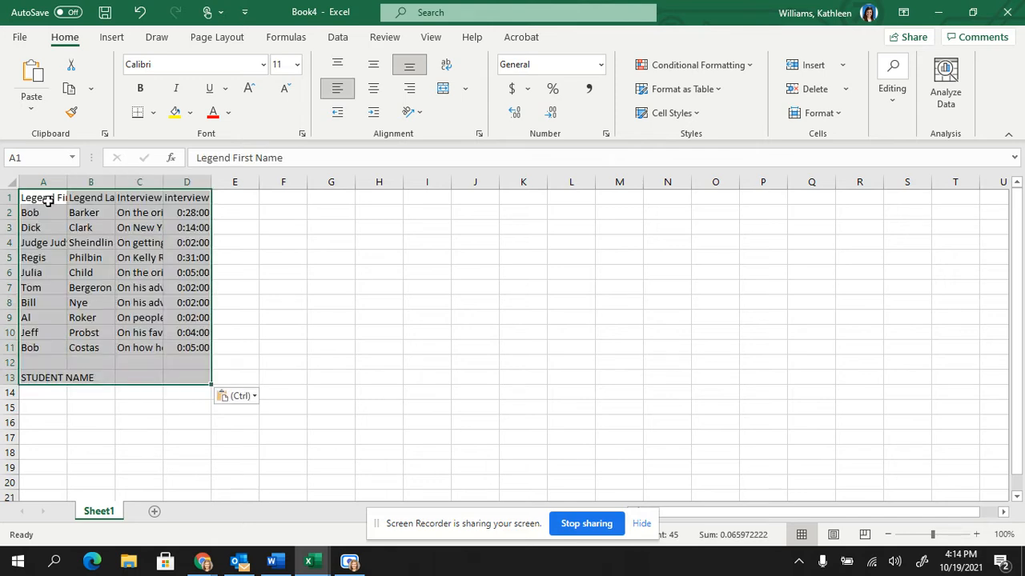
click(97, 243)
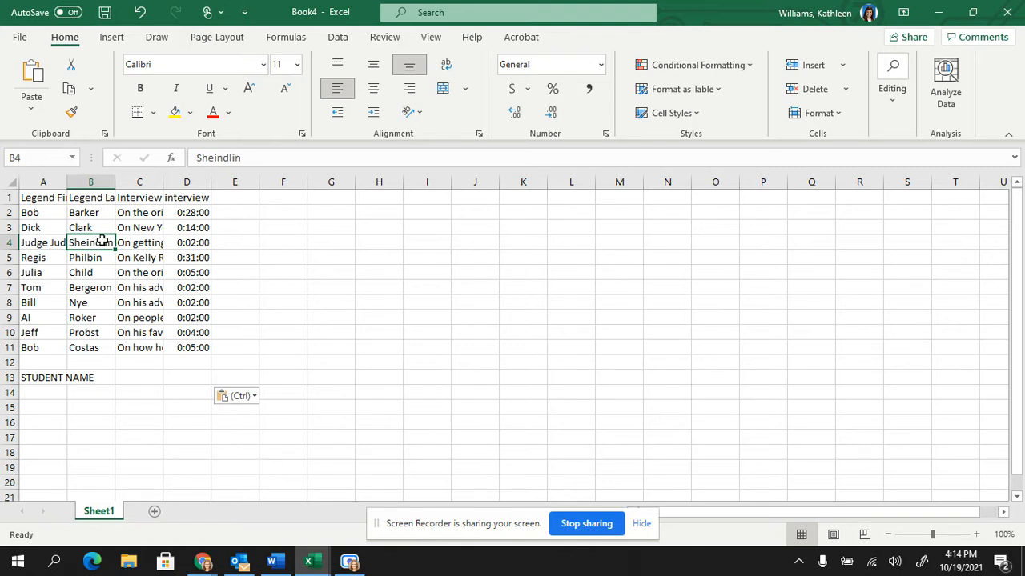
AutoFit the widths of columns A through D to their contents.
double_click(69, 182)
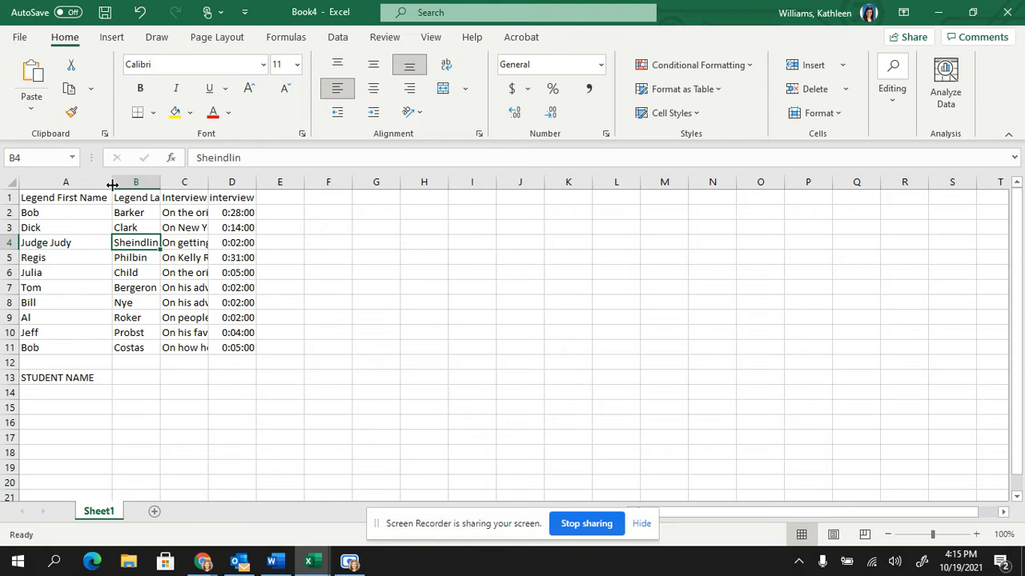
double_click(160, 182)
click(157, 184)
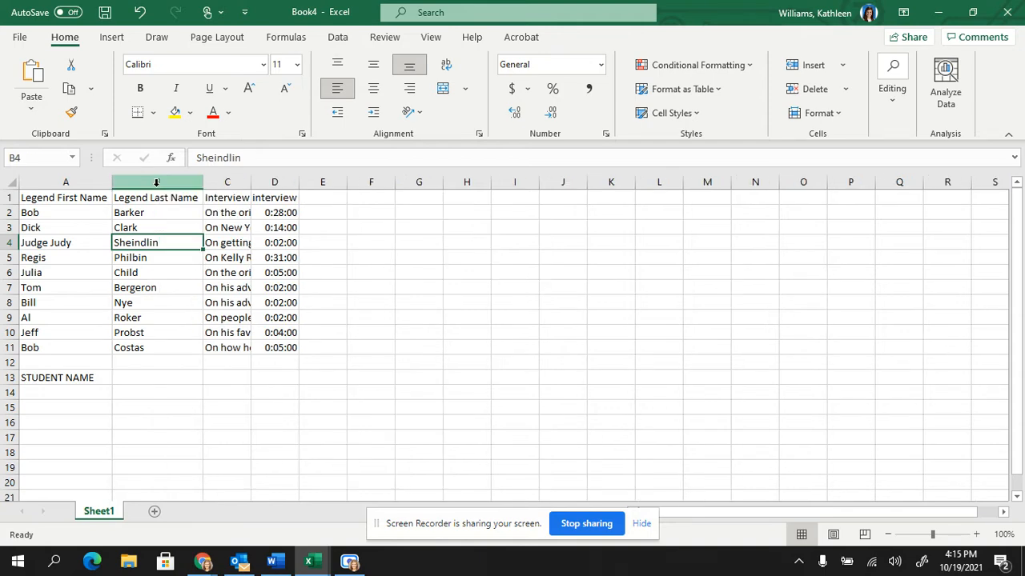
double_click(251, 182)
drag(588, 182, 588, 181)
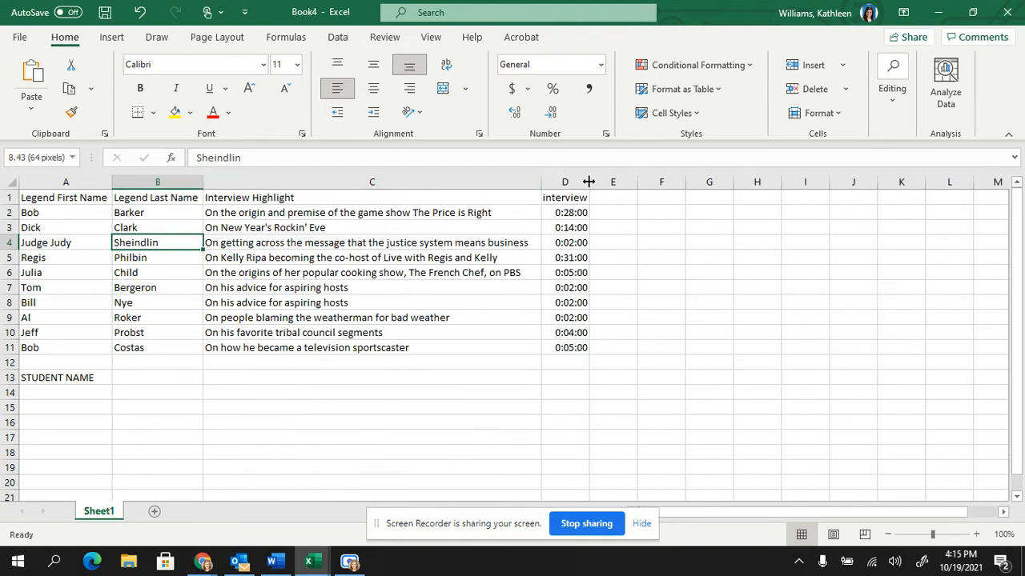
double_click(589, 182)
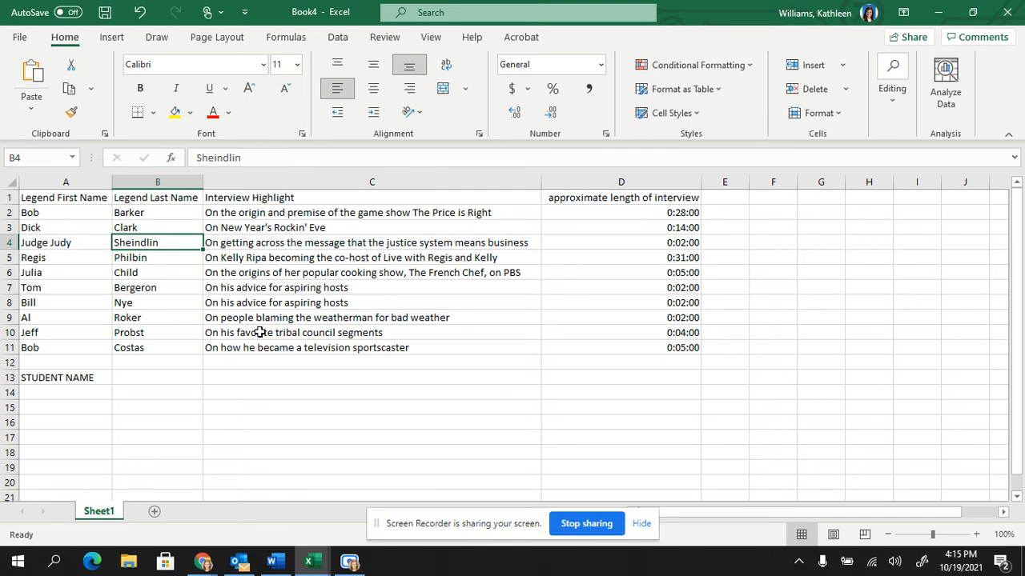
Start saving the workbook under a new name and browse to Documents > Klein Oak > BIM1 > Fall Semester > Microsoft Excel.
click(21, 40)
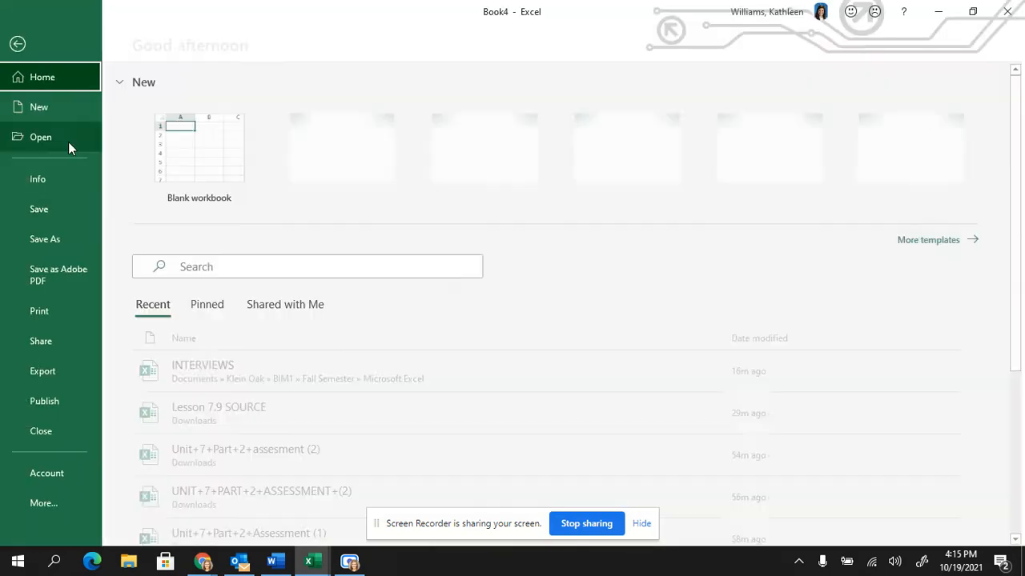
click(56, 238)
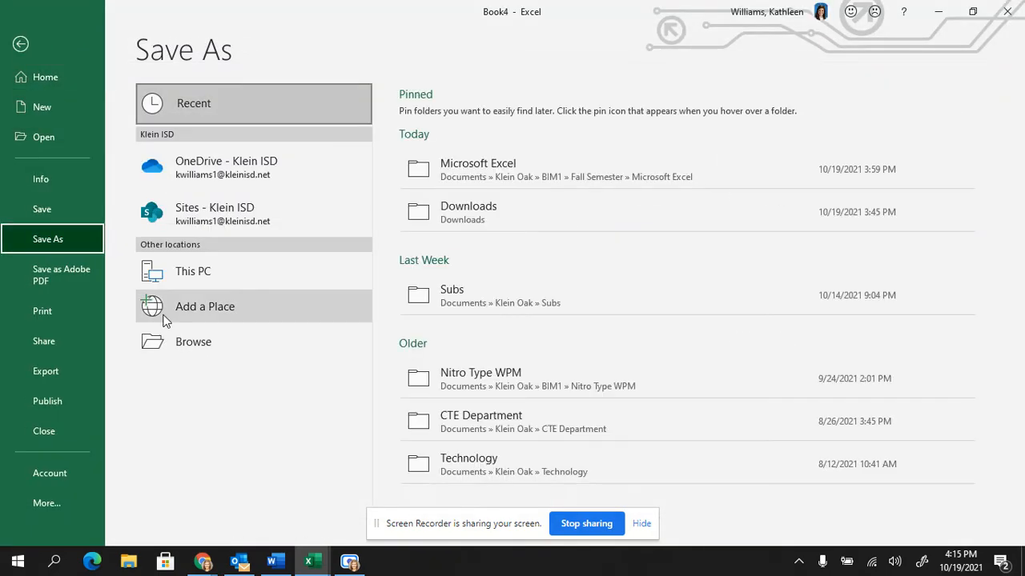
click(198, 350)
click(200, 127)
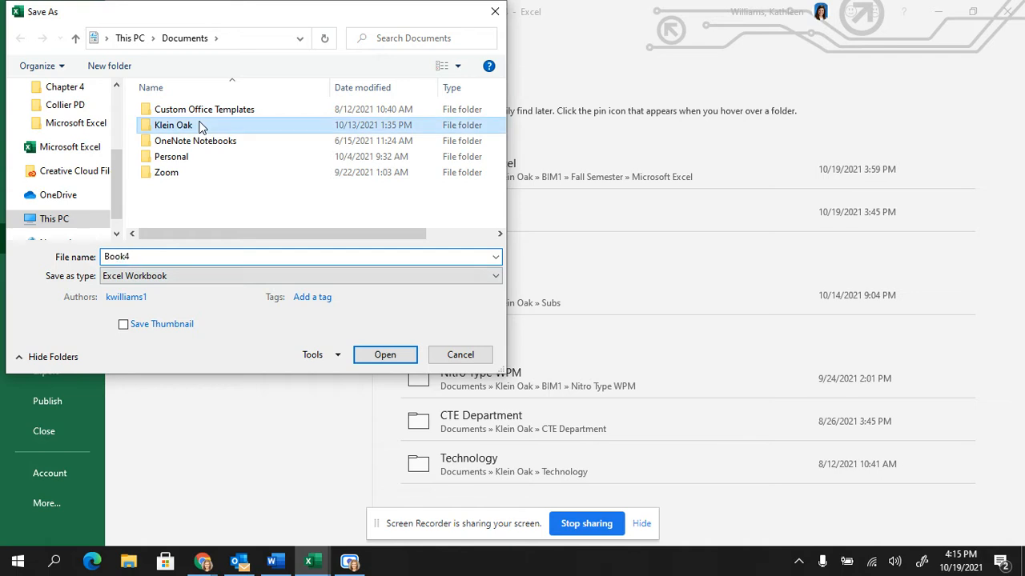
double_click(200, 127)
double_click(199, 142)
click(200, 127)
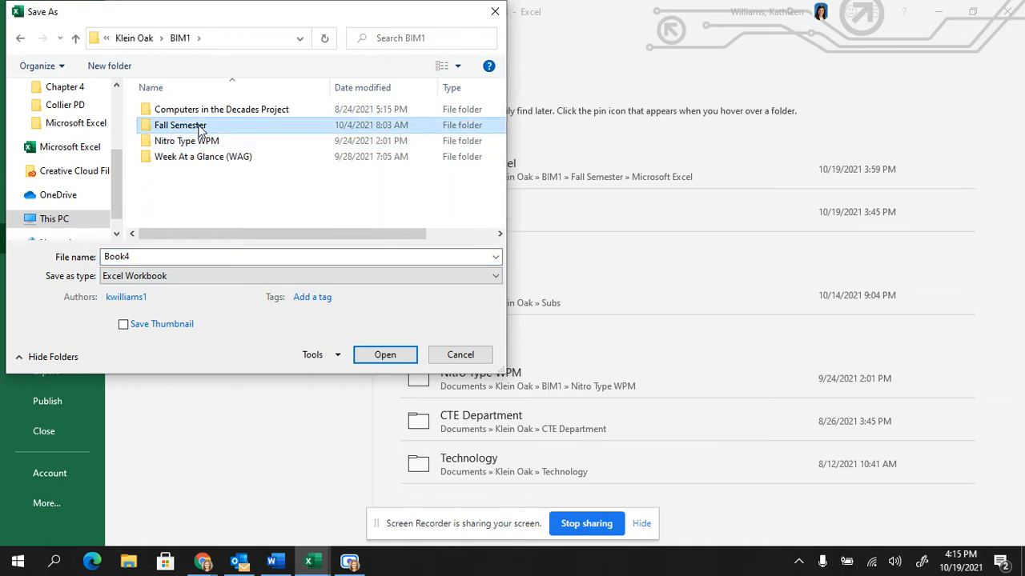
double_click(200, 128)
click(200, 112)
double_click(200, 112)
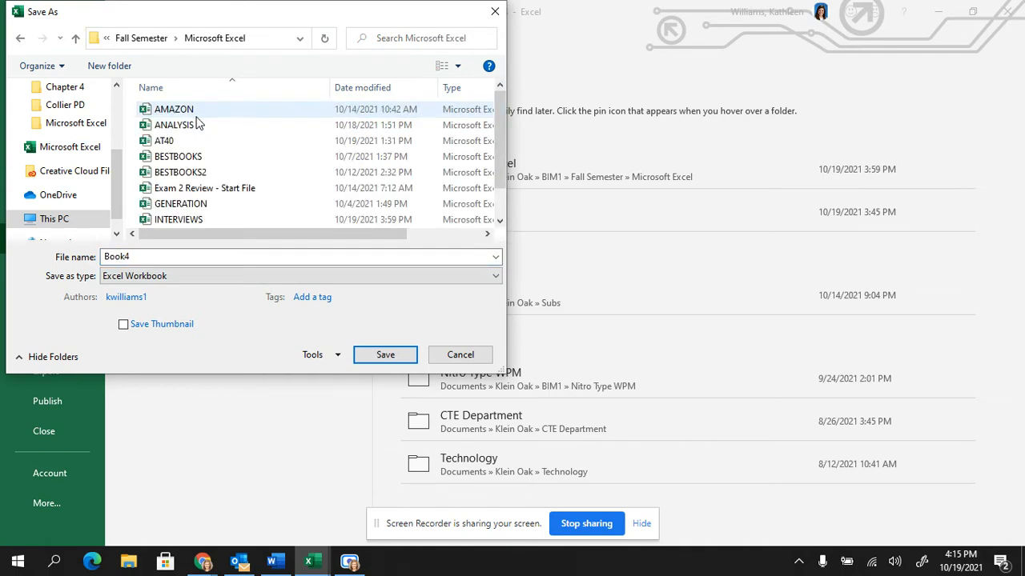
Save the workbook as INTERVIEWS, replacing the existing file of that name.
click(204, 218)
click(361, 357)
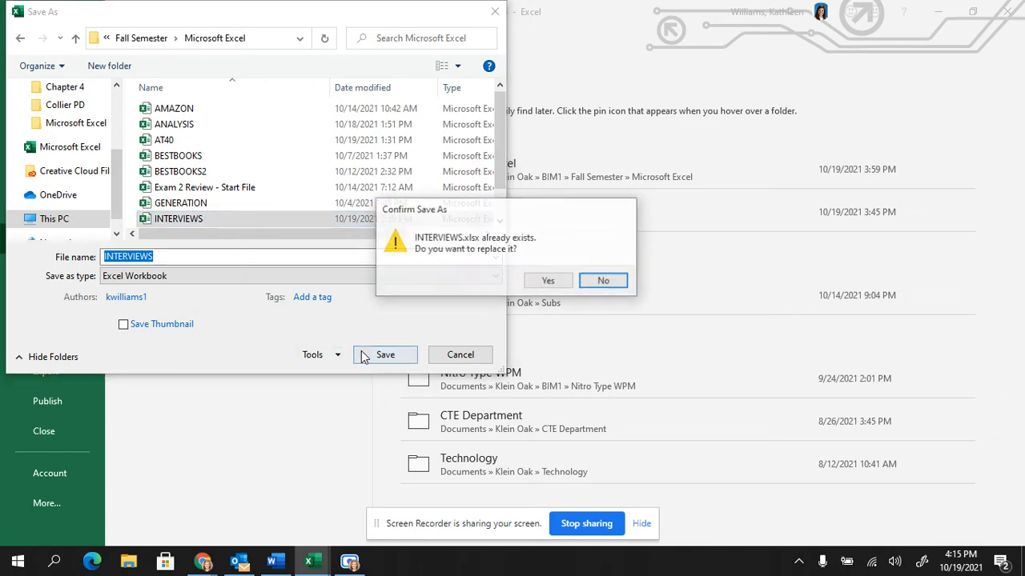
click(548, 285)
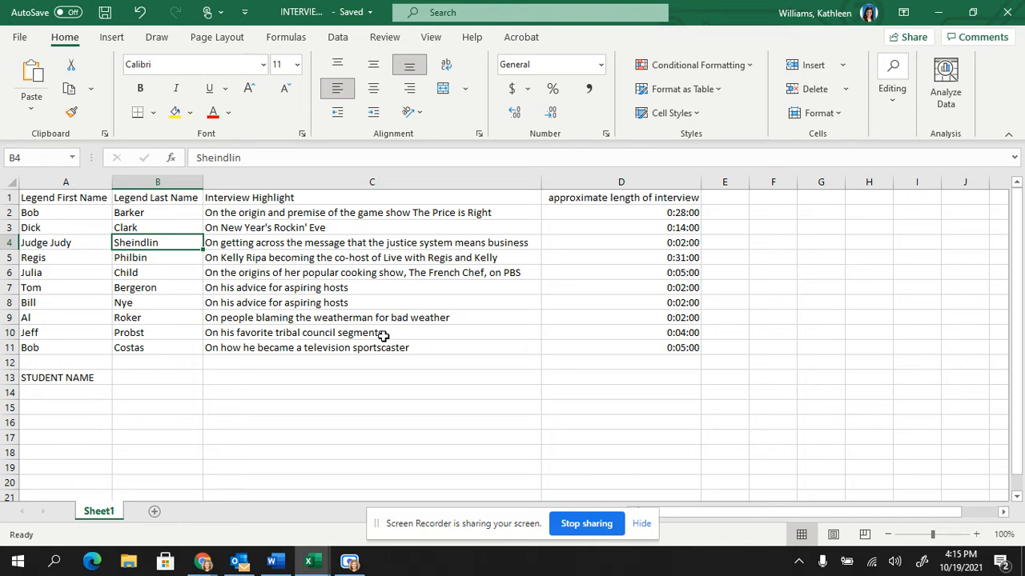
Insert two blank rows above the table's header row.
click(8, 197)
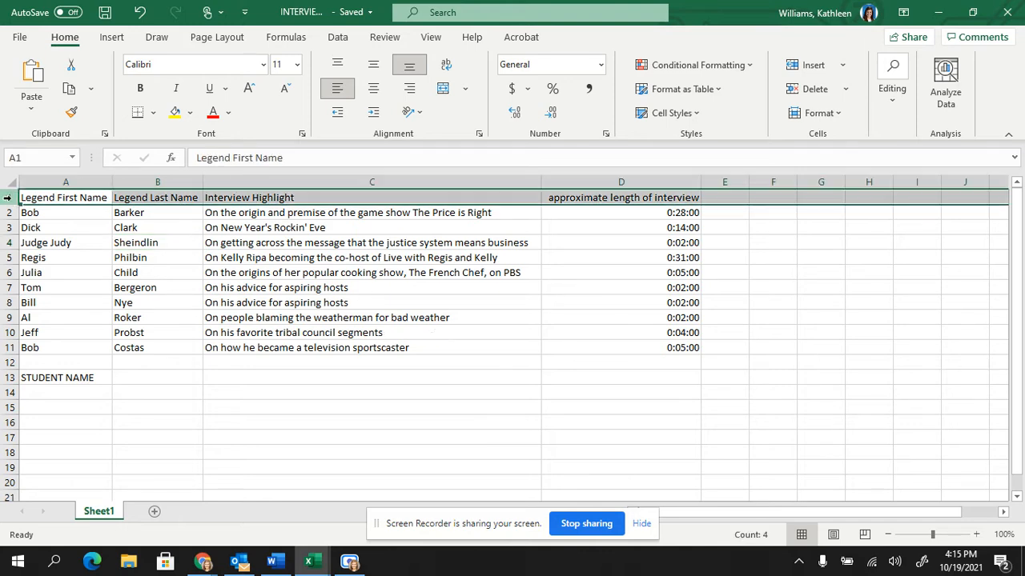
right_click(8, 198)
click(38, 322)
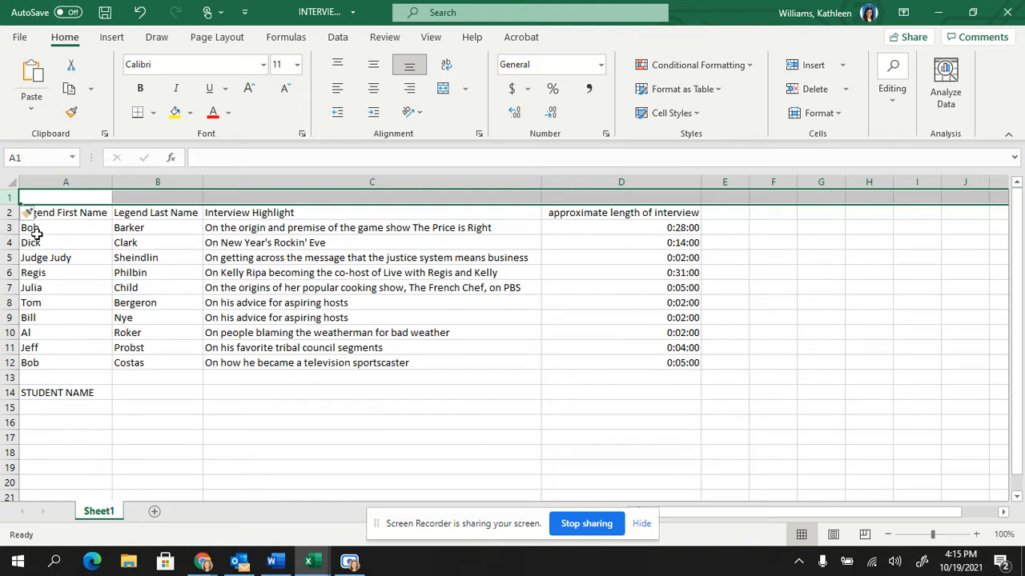
right_click(9, 199)
click(74, 321)
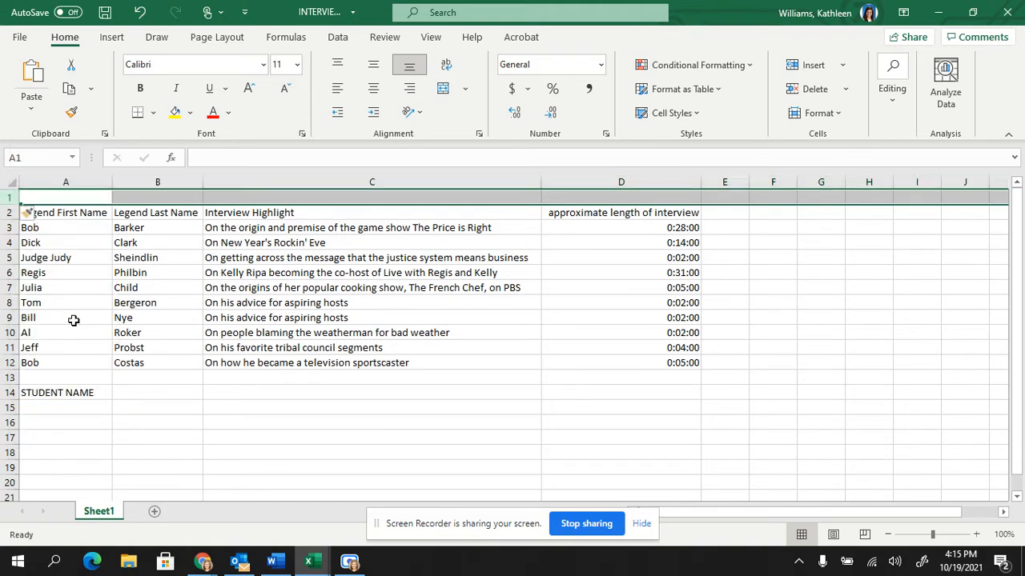
click(211, 292)
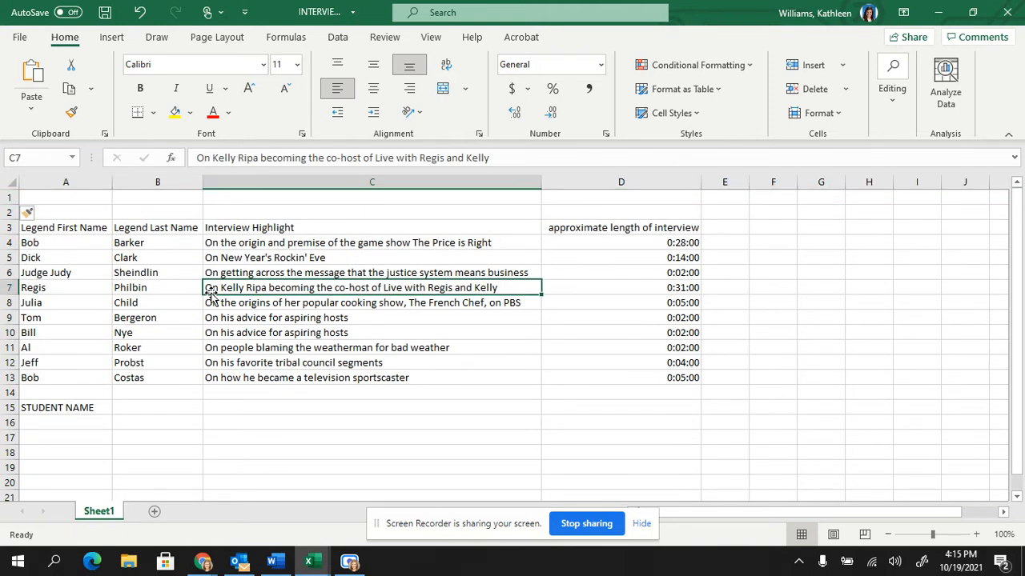
Enter the title "Archive of American Television Interviews" in cell A1.
click(90, 198)
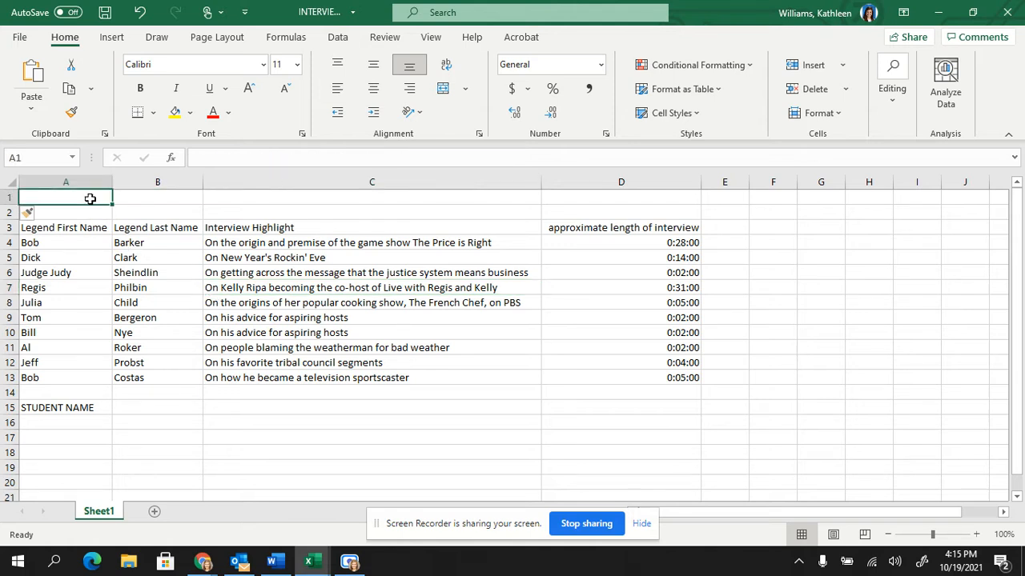
text(Archive)
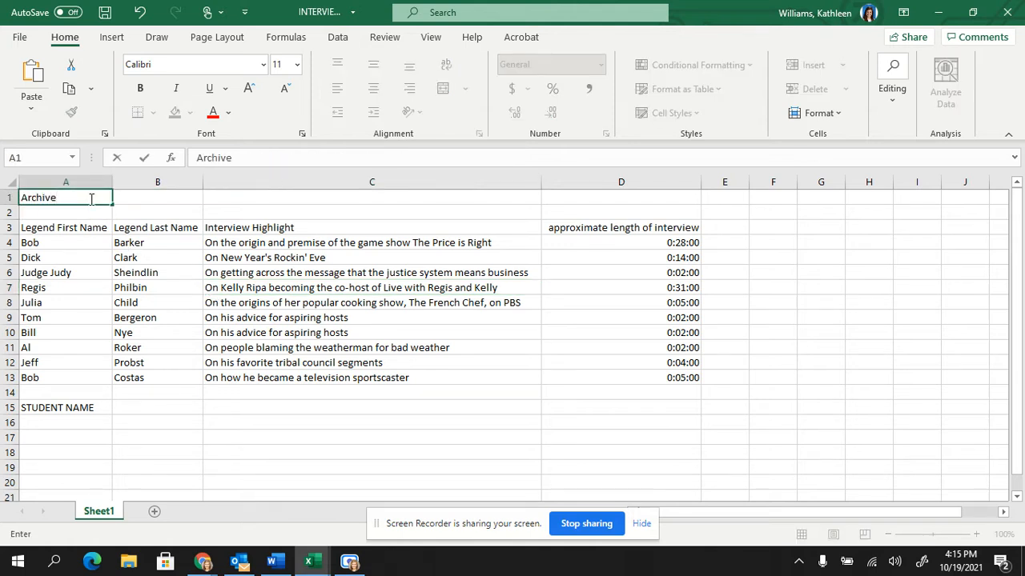
text( of American)
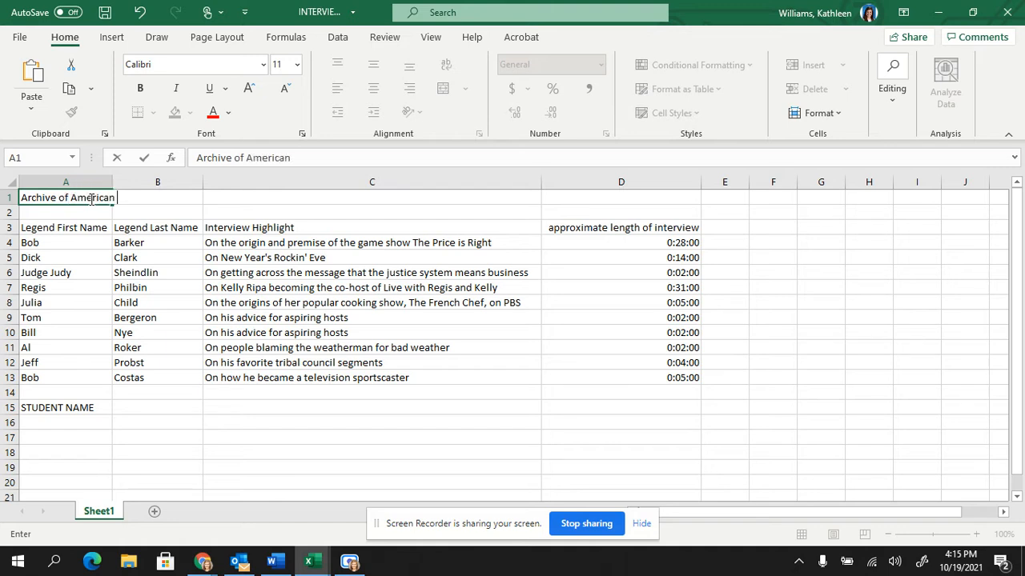
text( Television )
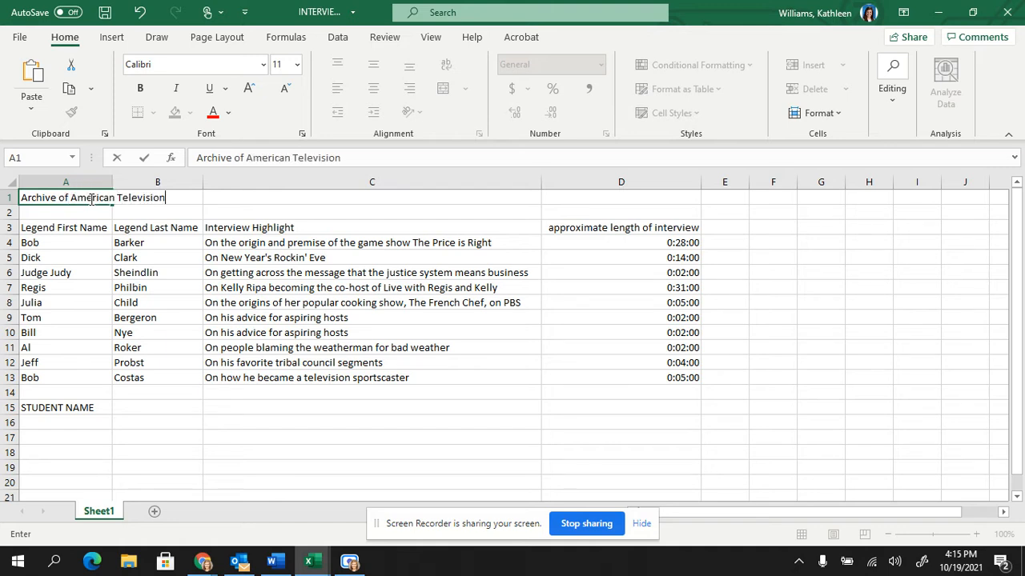
text(Interviews)
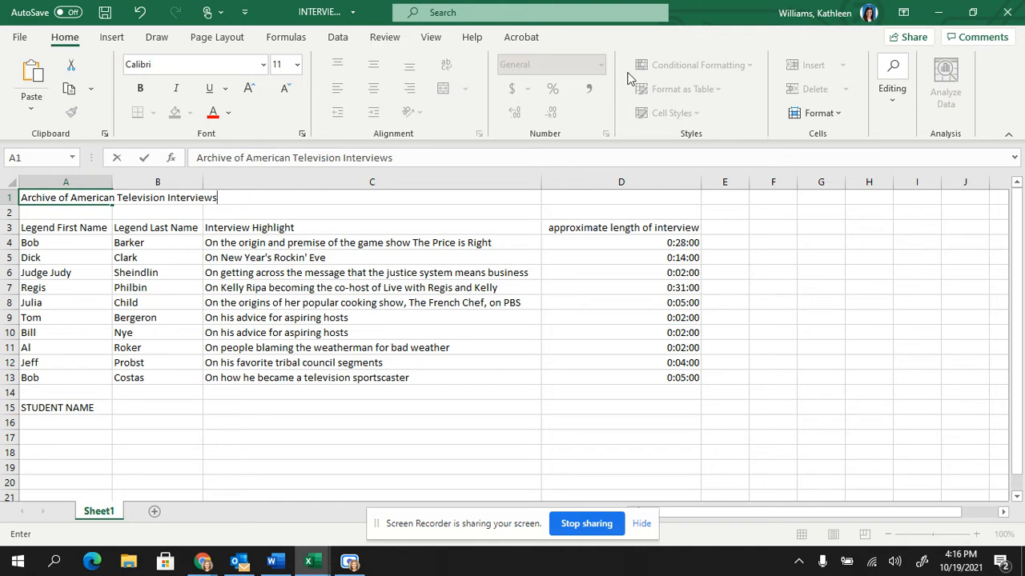
click(53, 269)
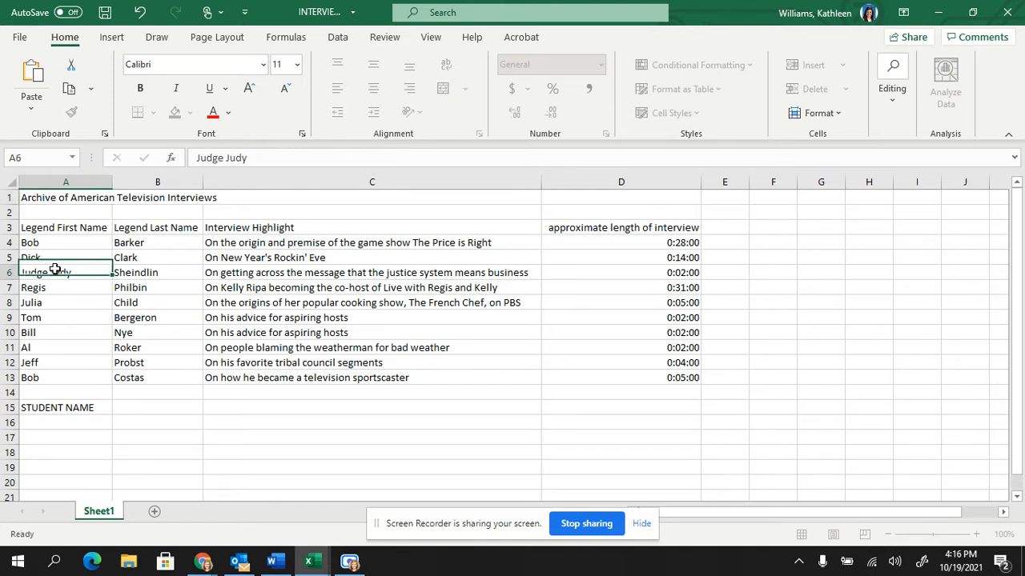
Set the title in A1 to font size 20 and widen column A to fit the whole title.
click(60, 198)
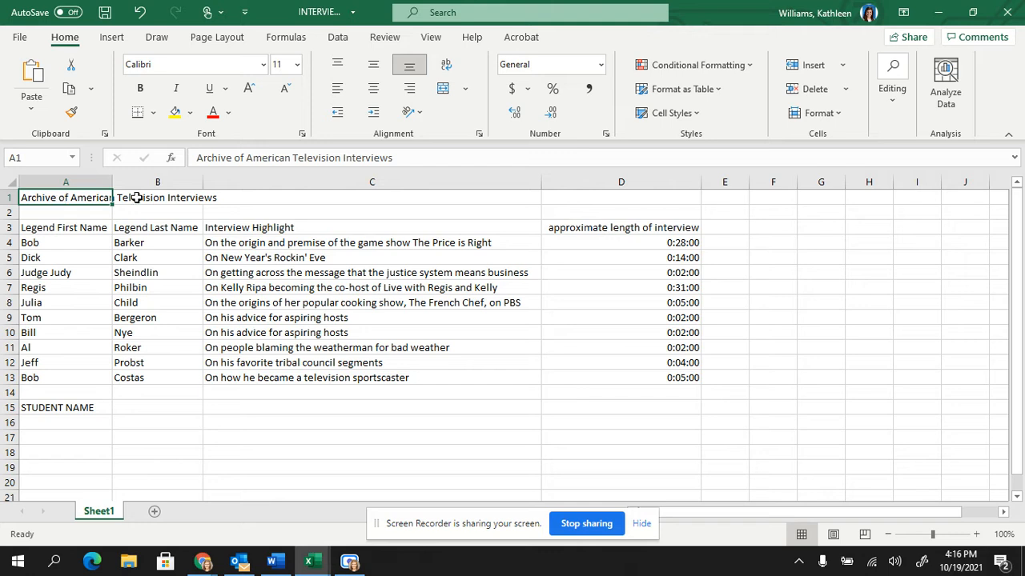
click(297, 69)
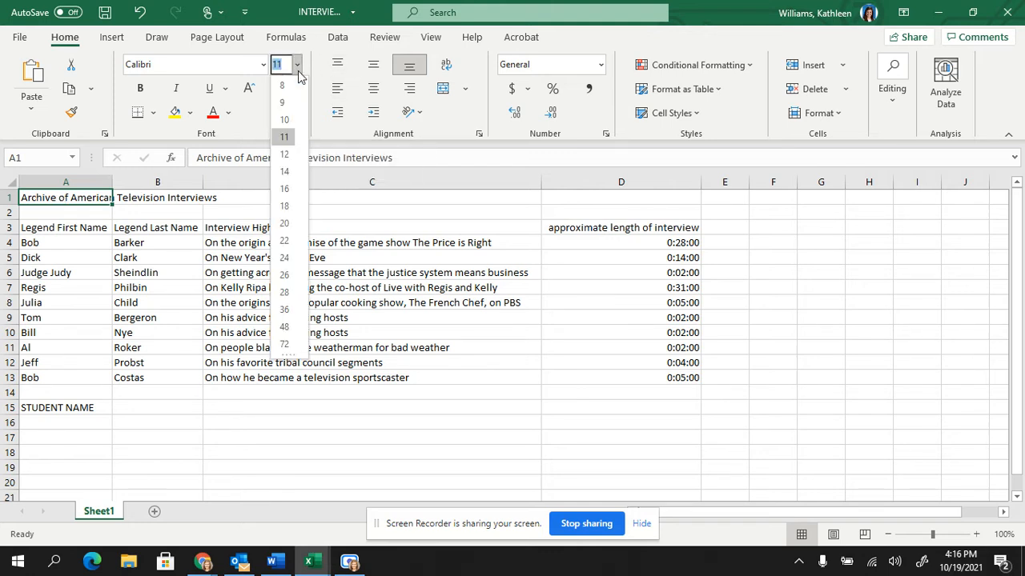
click(292, 222)
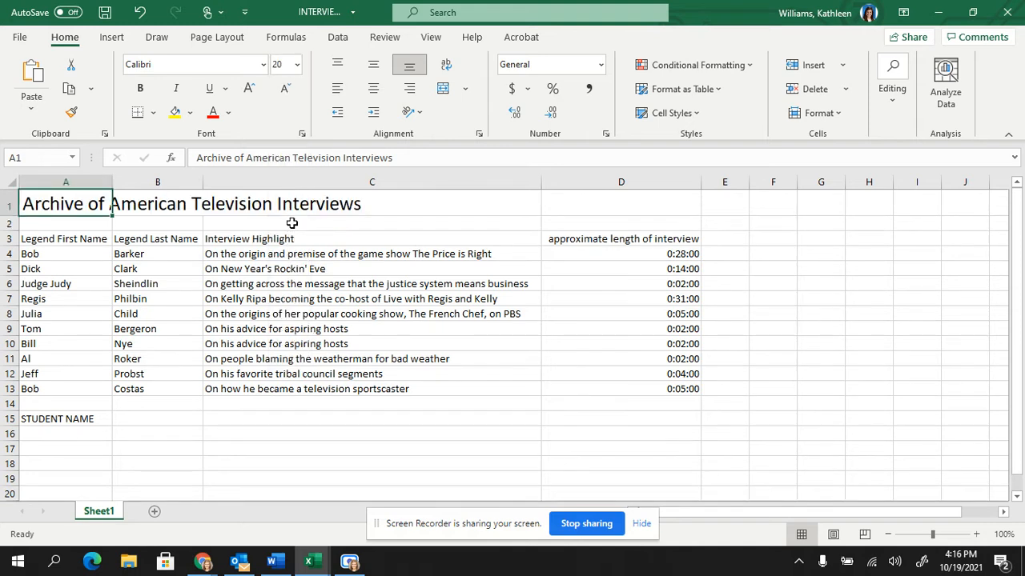
click(292, 223)
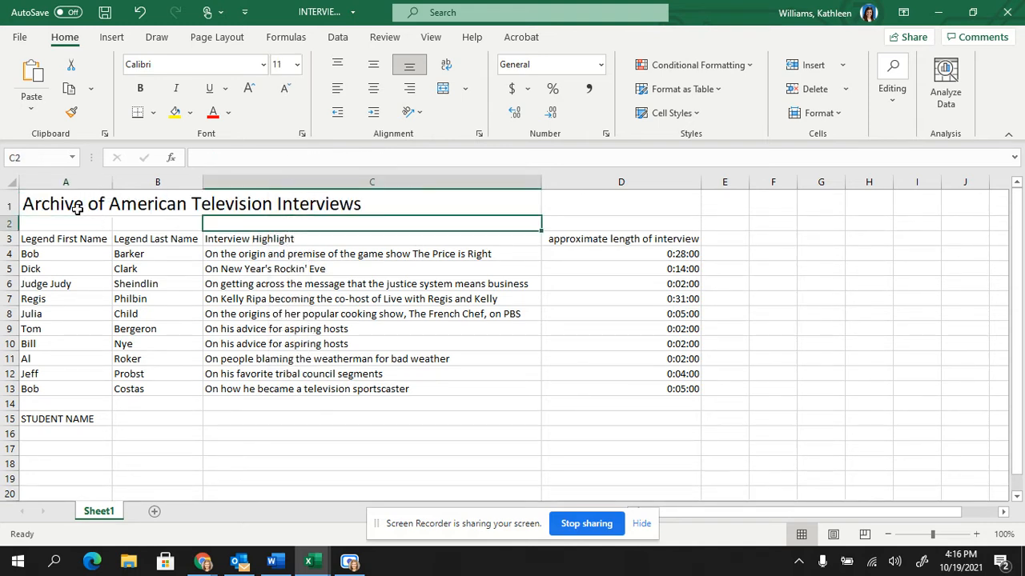
drag(111, 177, 369, 186)
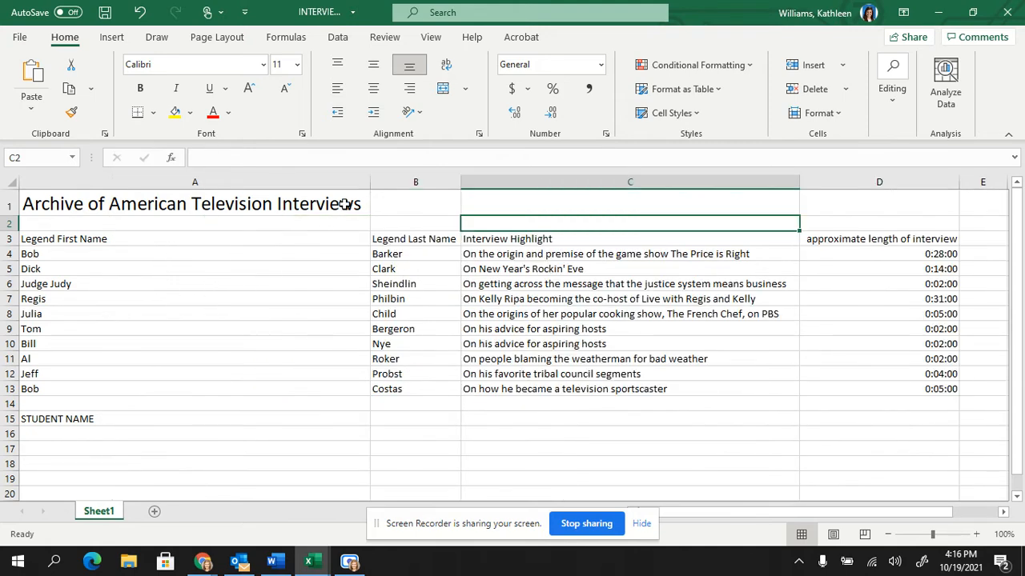
Undo the widening of column A, and merge and center the title across cells A1 to D1.
key(ctrl+z)
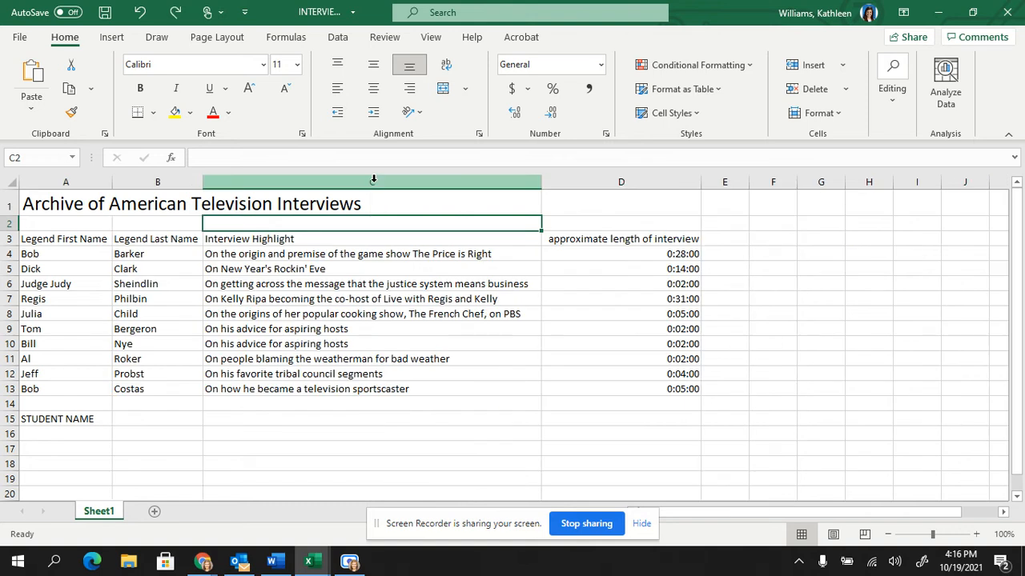
drag(69, 205, 553, 199)
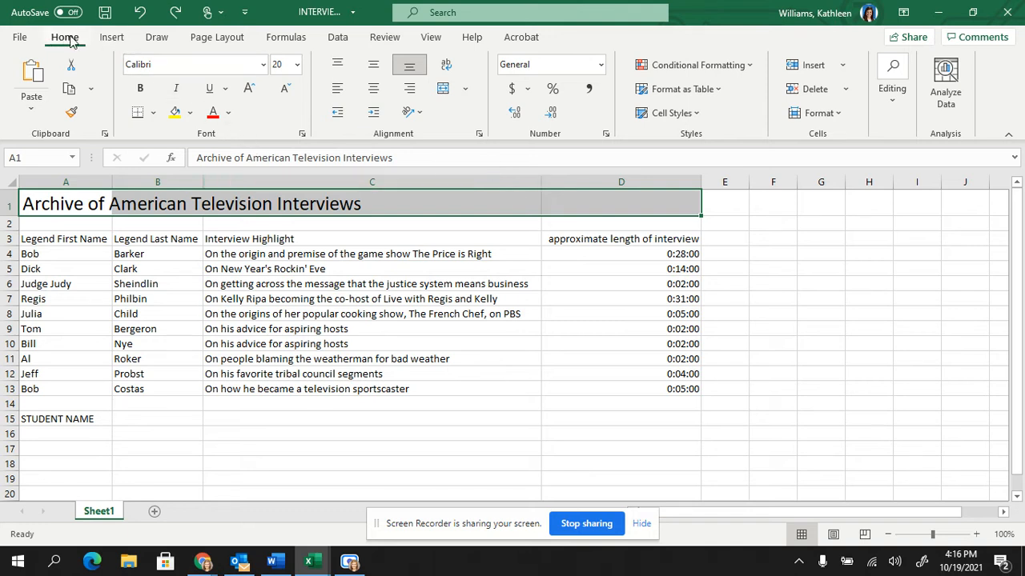
click(444, 89)
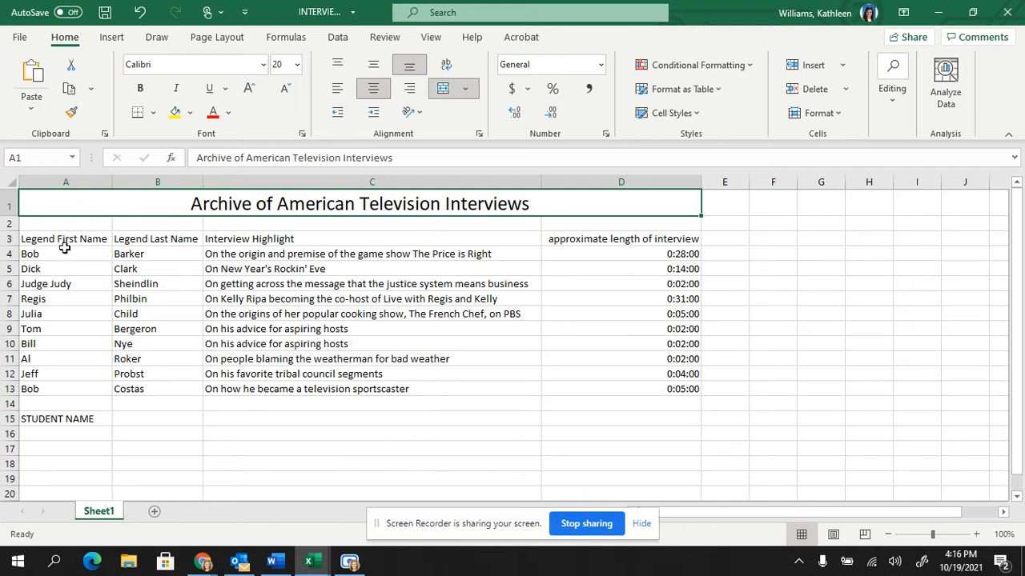
Apply a thick bottom border to the table's header row, cells A3 to D3.
drag(62, 242, 637, 239)
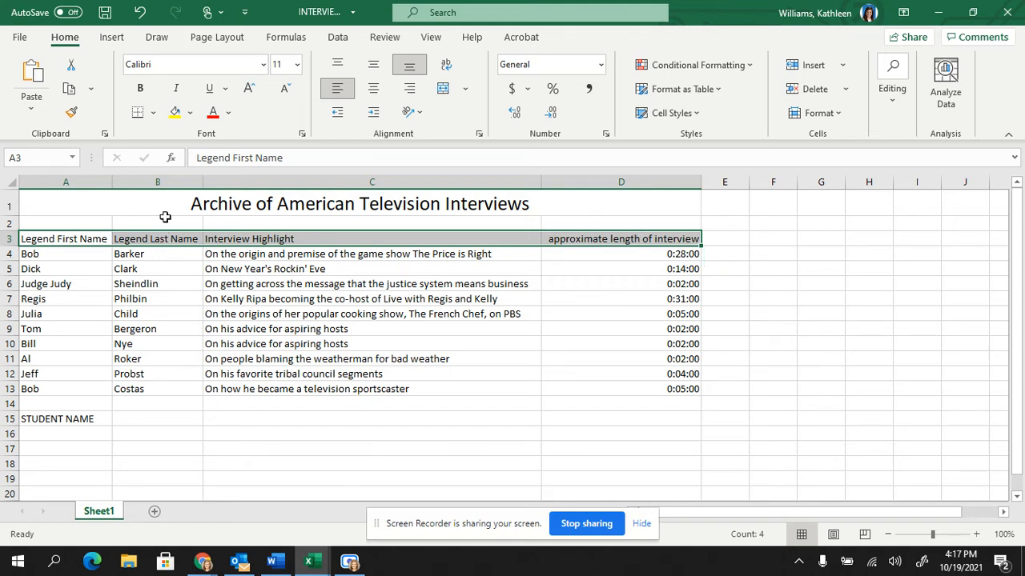
click(153, 112)
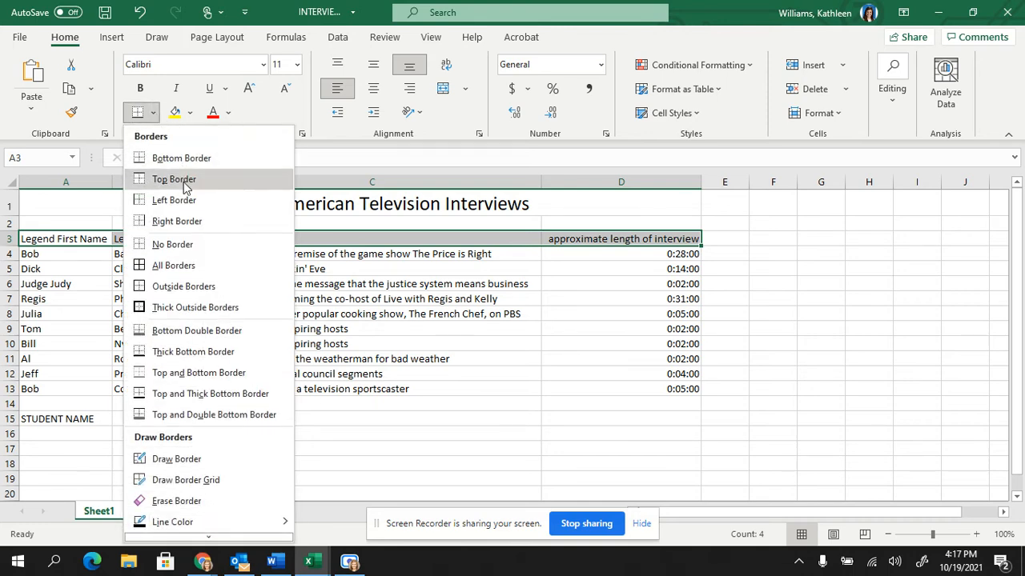
click(212, 351)
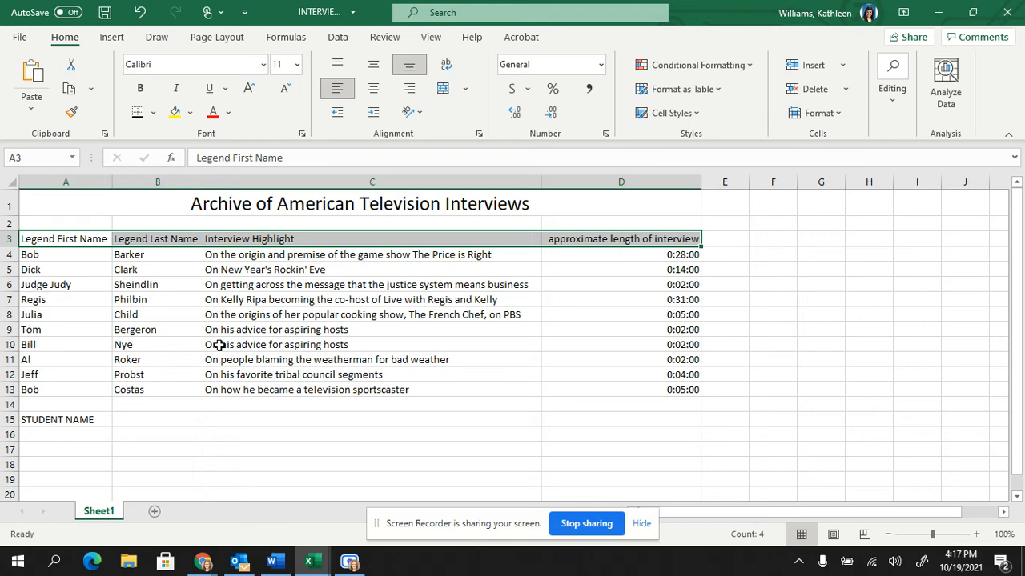
Set the page orientation to landscape and move the page break past column D so the whole table fits on one page.
click(237, 37)
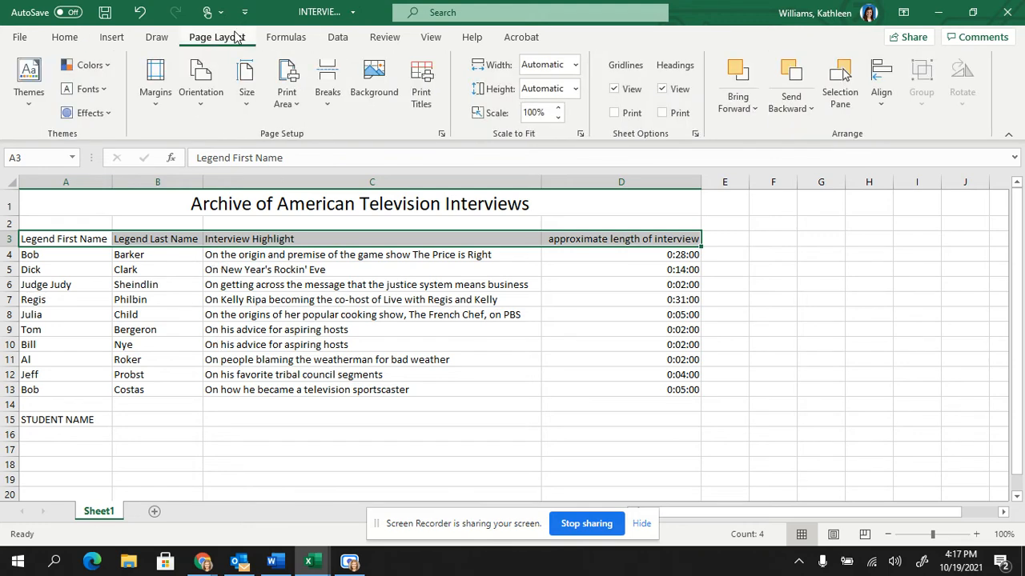
click(201, 84)
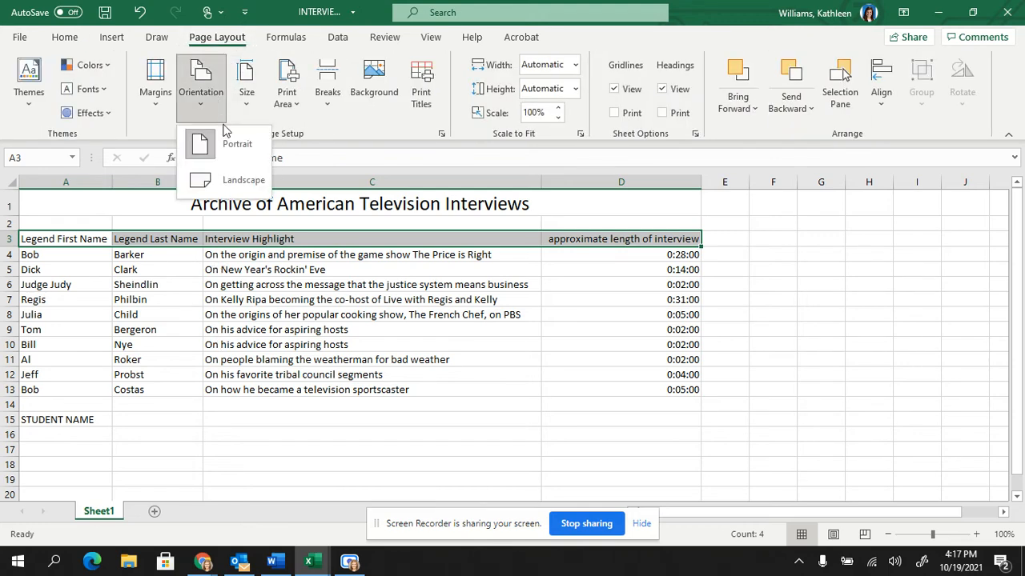
click(229, 178)
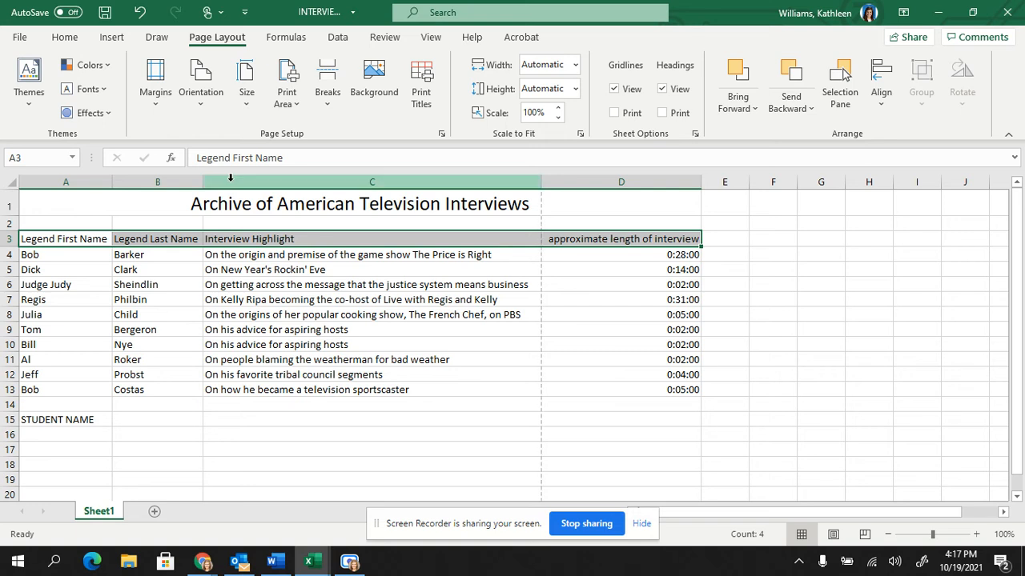
click(864, 534)
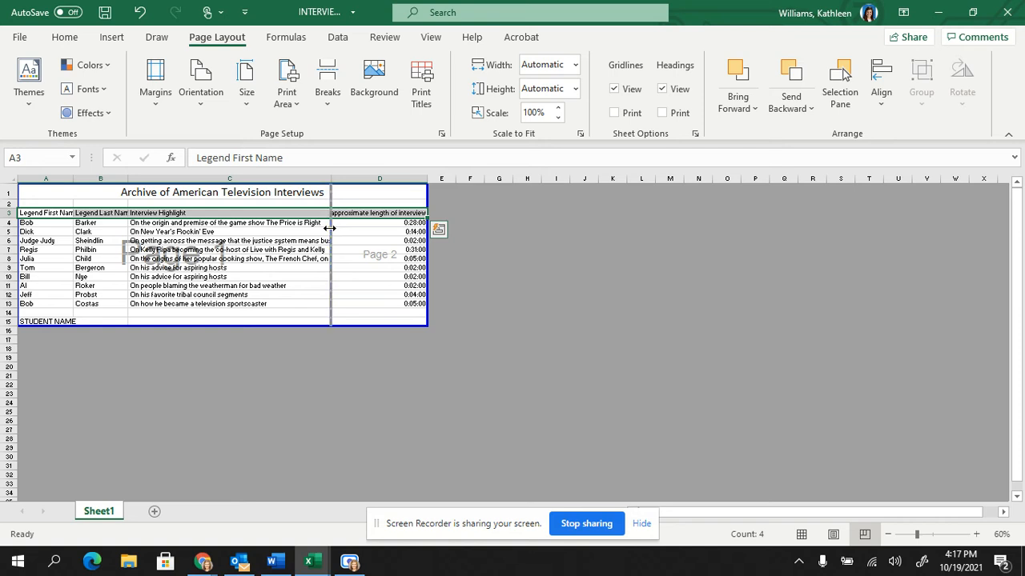
drag(432, 240, 432, 244)
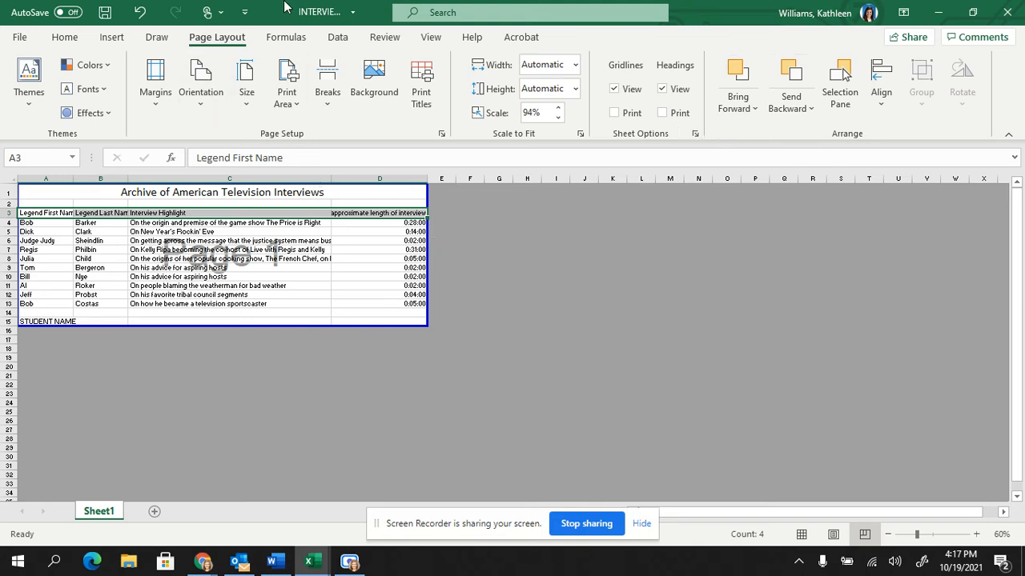
Check the page margin settings and the print preview of the sheet, and return to the worksheet.
click(694, 135)
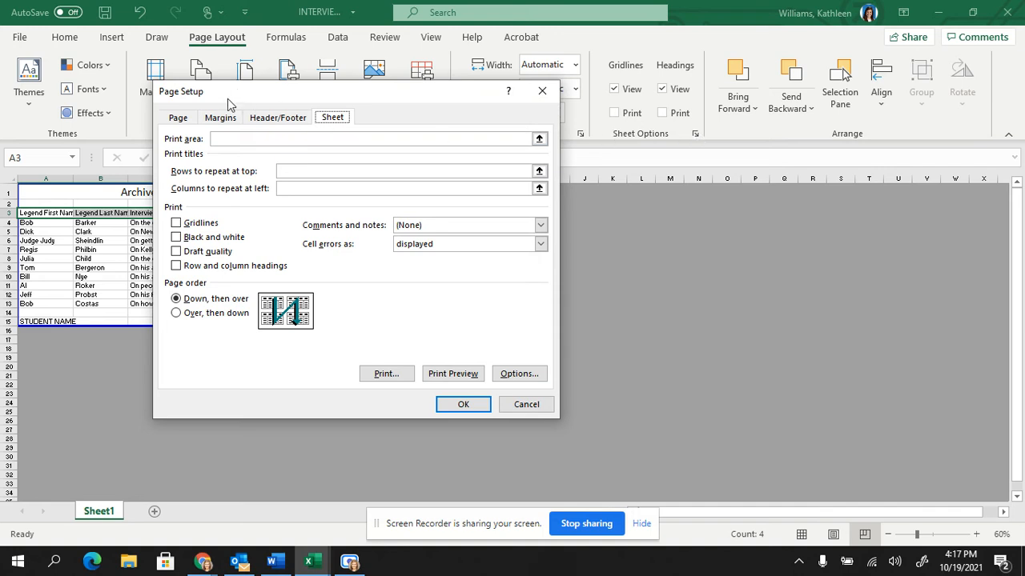
click(220, 118)
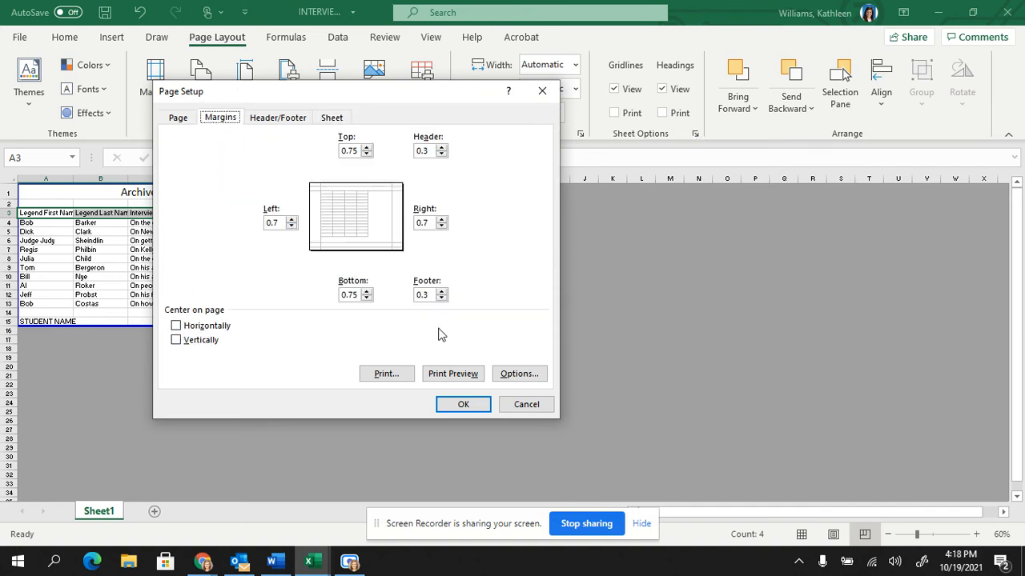
click(452, 375)
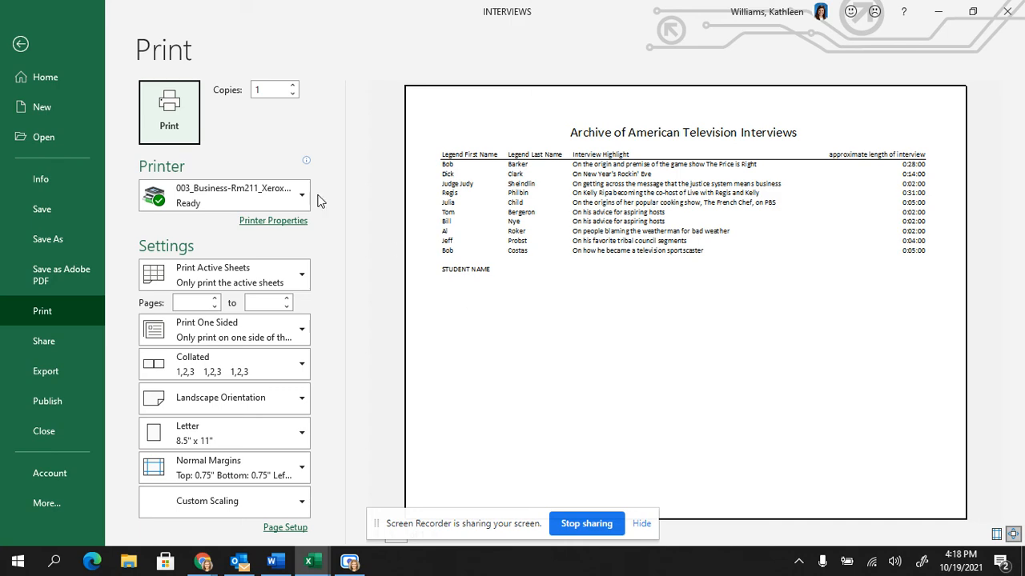
click(29, 46)
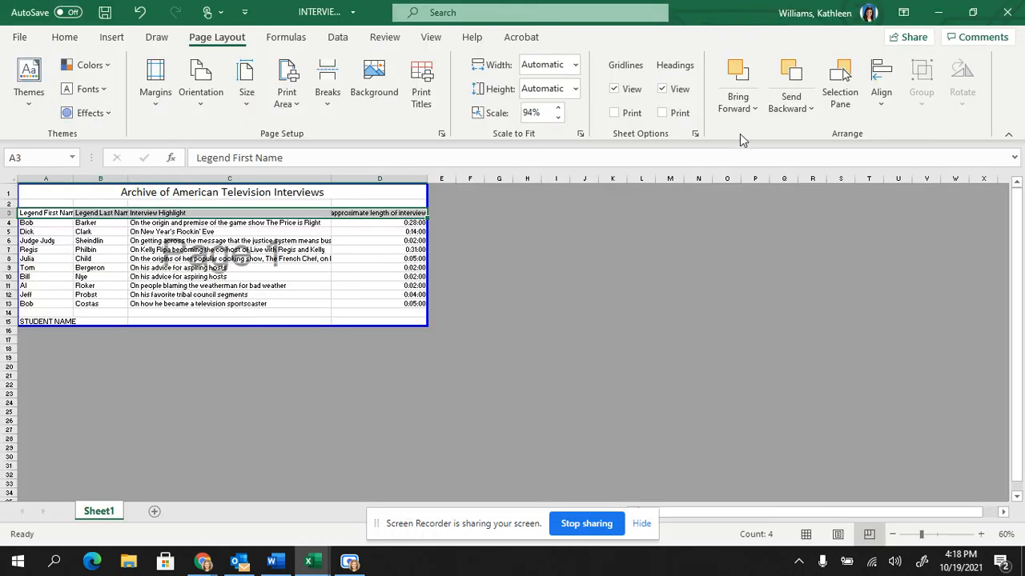
Center the sheet on the page horizontally and vertically, and check the print preview.
click(694, 134)
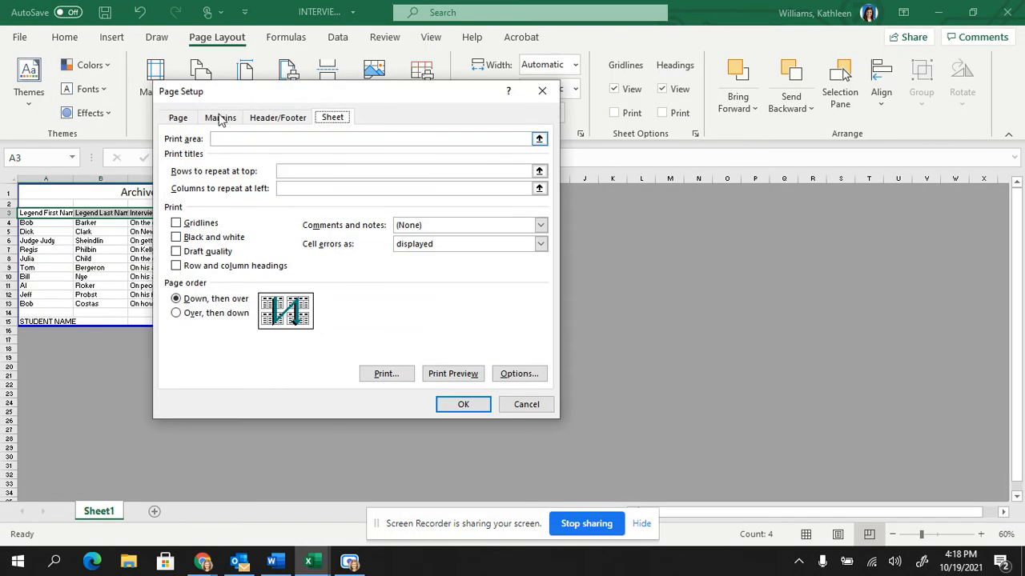
click(219, 118)
click(177, 326)
click(193, 341)
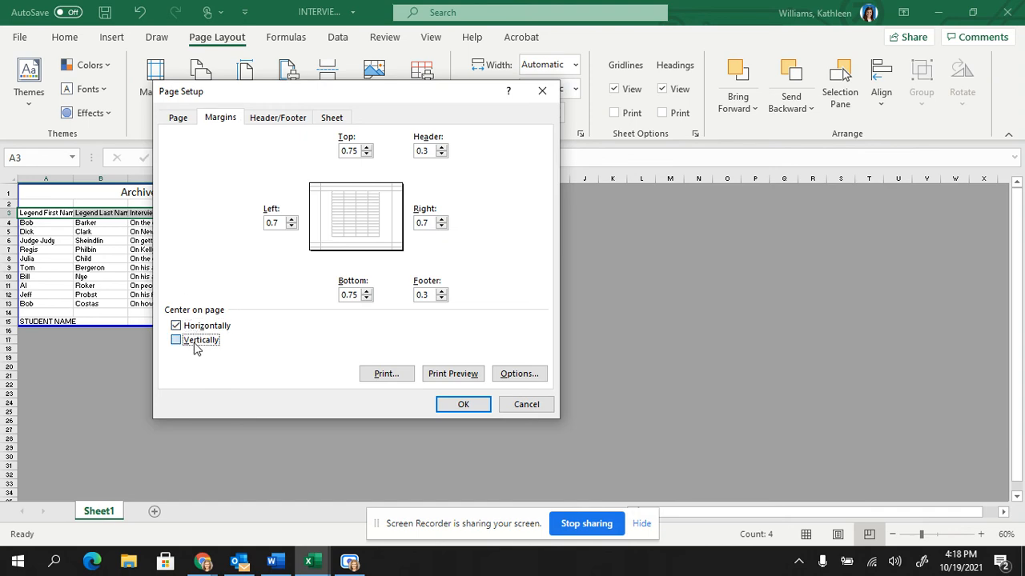
click(439, 375)
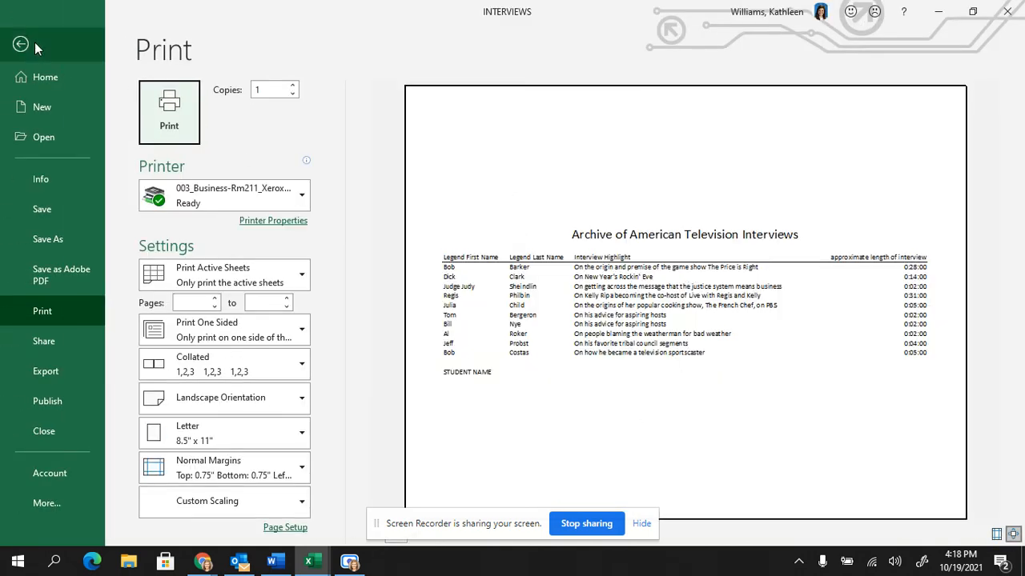
click(24, 40)
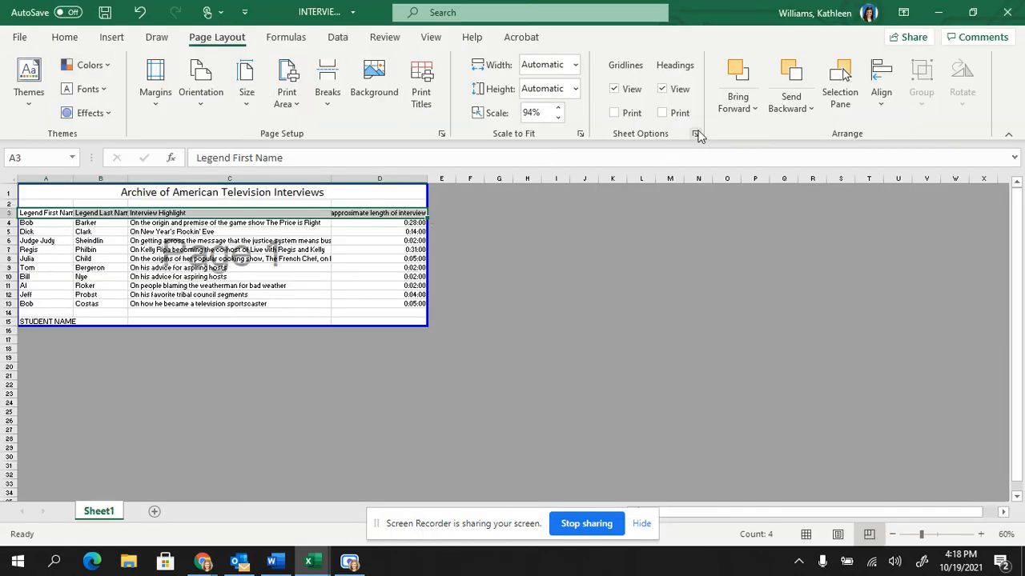
Review the center-on-page options in the page setup once more and view the resulting print preview.
click(696, 133)
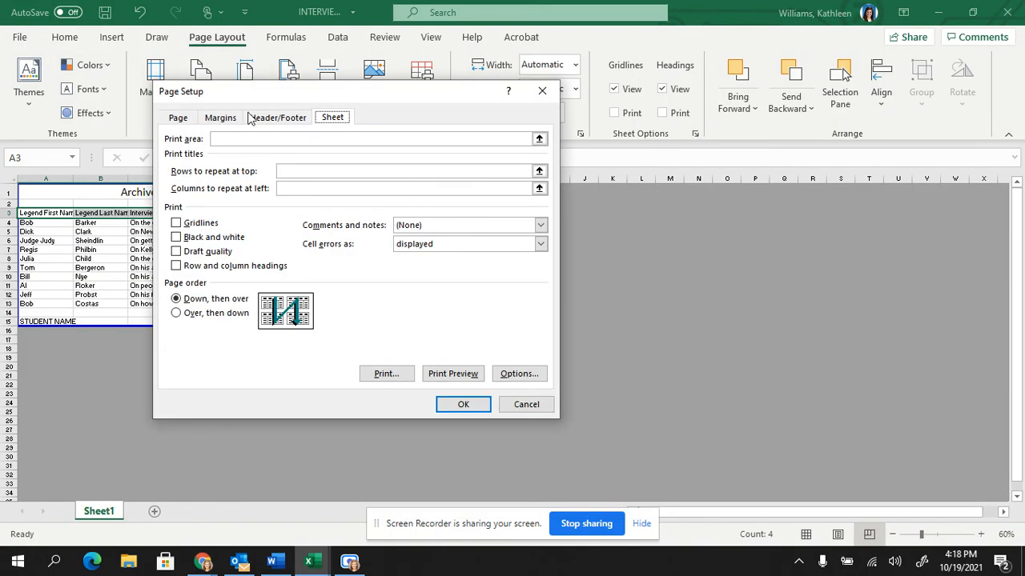
click(221, 118)
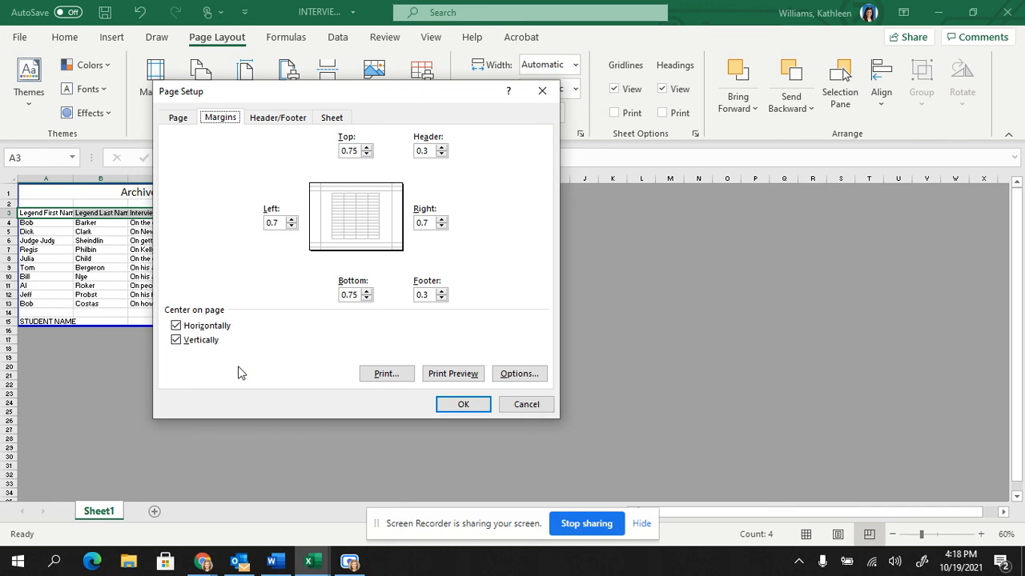
click(453, 374)
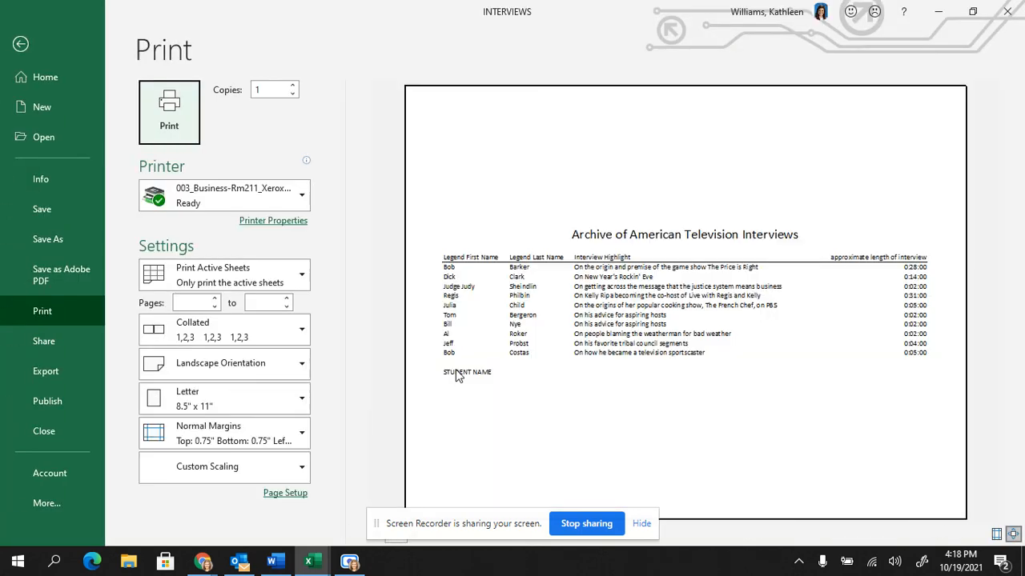